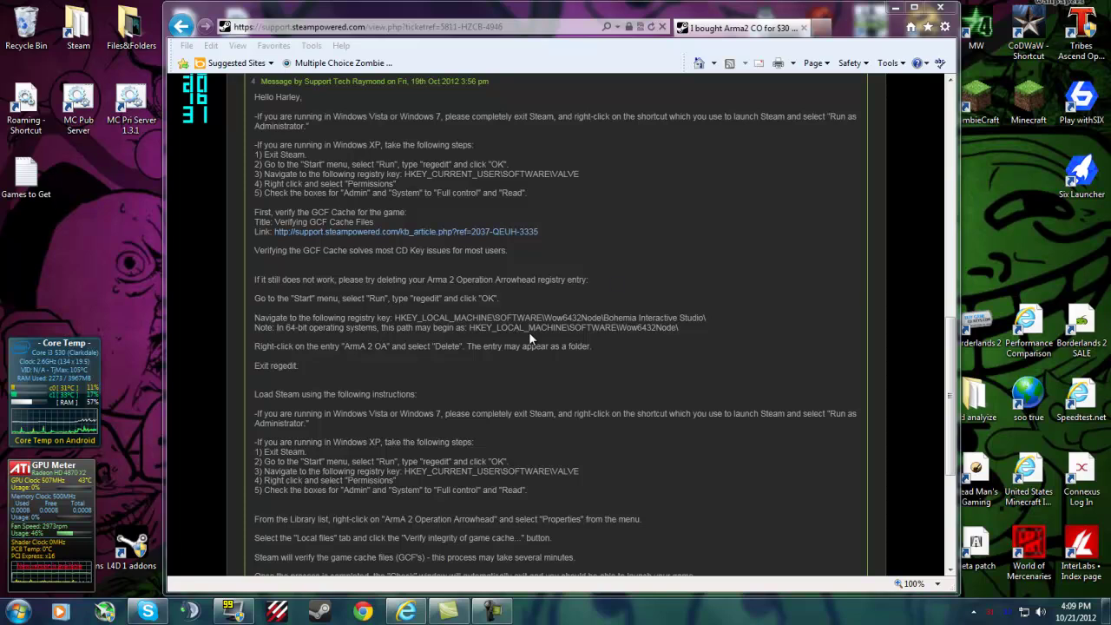
# Minimize the support page's browser window and bring up the Windows program search
pyautogui.click(892, 9)
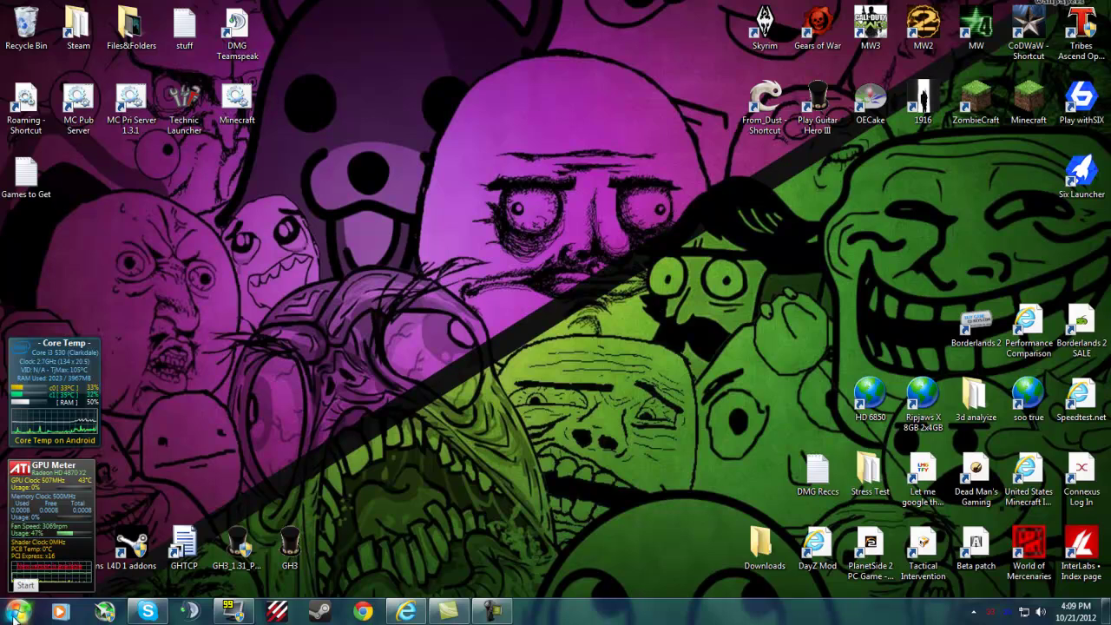
pyautogui.click(17, 612)
pyautogui.click(53, 578)
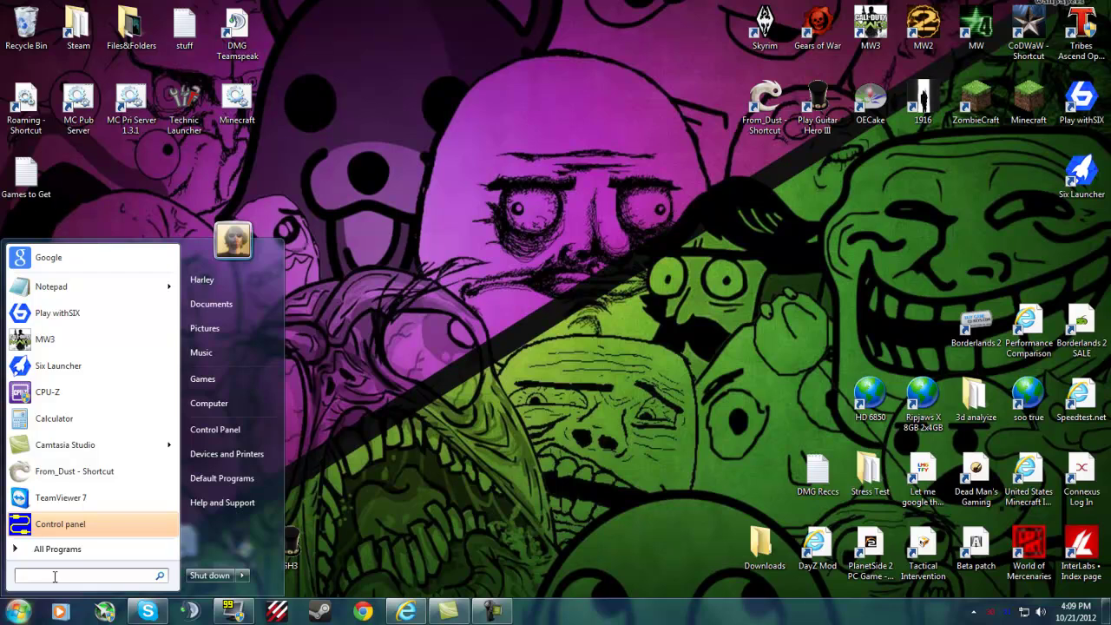
pyautogui.write('run')
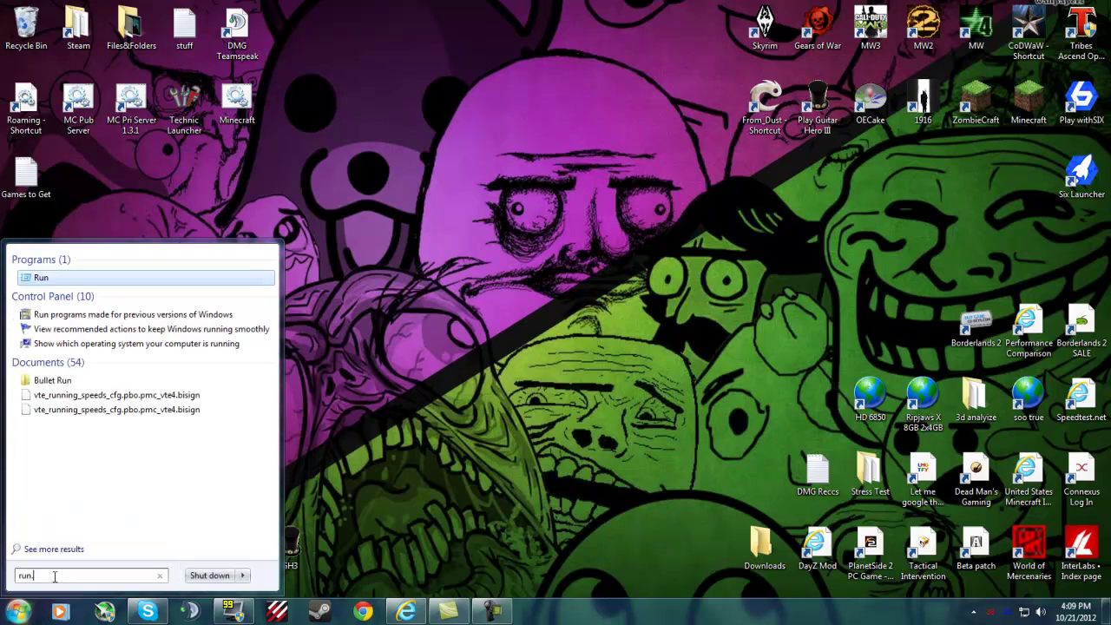
pyautogui.write('.exe')
pyautogui.press('BackSpace')
pyautogui.press('BackSpace')
pyautogui.press('BackSpace')
pyautogui.press('BackSpace')
pyautogui.press('BackSpace')
pyautogui.press('BackSpace')
pyautogui.press('BackSpace')
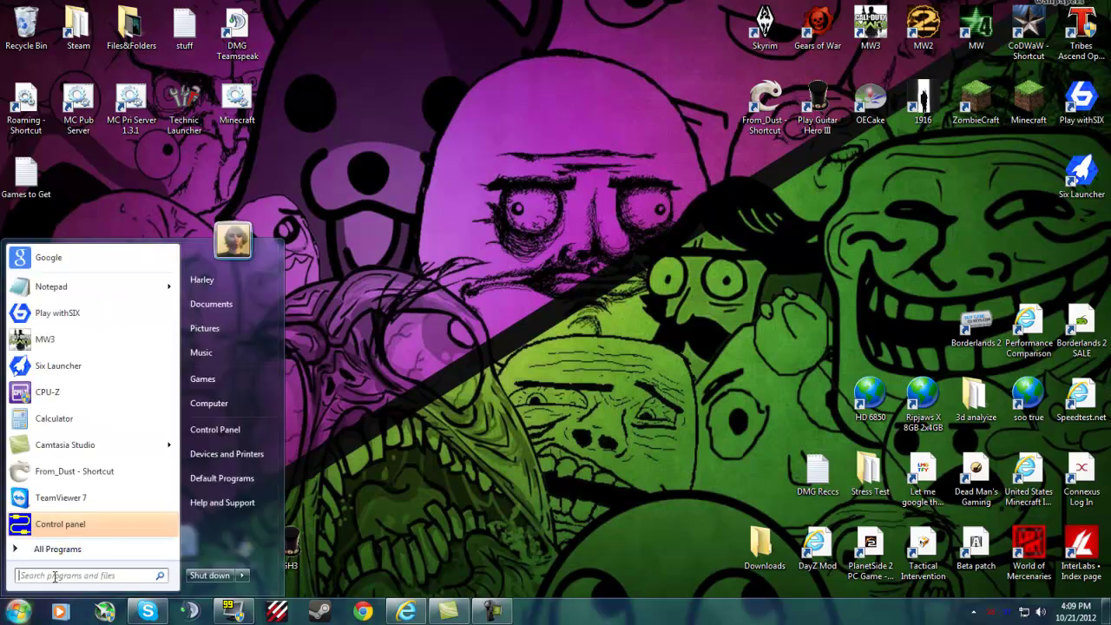
# Search for regedit, launch the Registry Editor, and move its window towards the middle of the desktop
pyautogui.write('regedit')
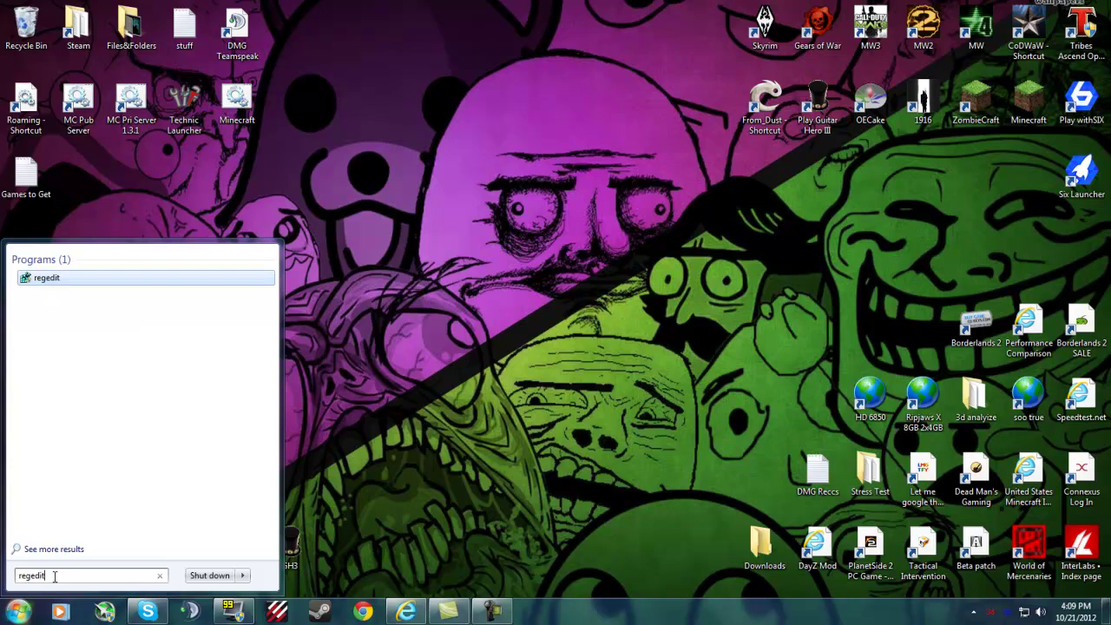
pyautogui.press('Return')
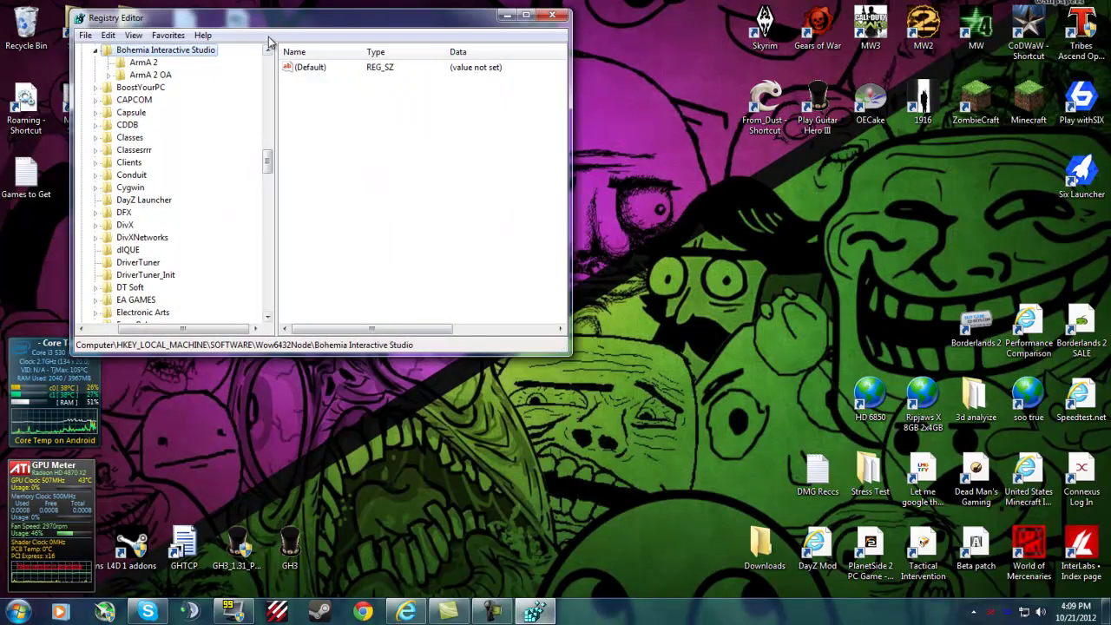
pyautogui.moveTo(281, 26); pyautogui.dragTo(476, 158)
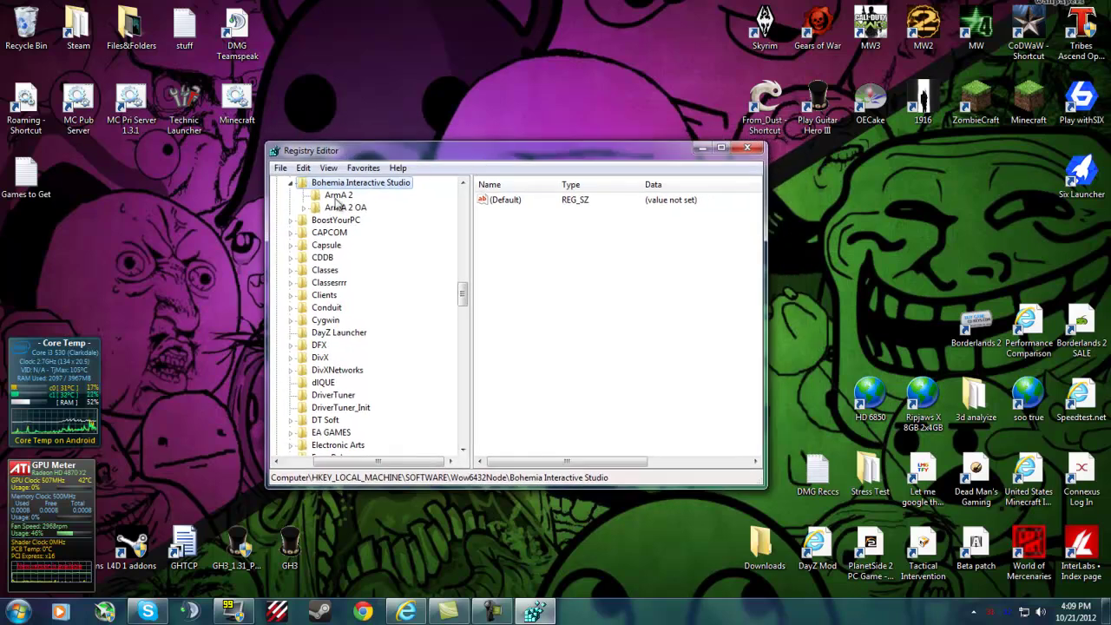
# Navigate the registry to HKEY_LOCAL_MACHINE\SOFTWARE\Wow6432Node and select the Bohemia Interactive Studio key
pyautogui.scroll(1, 382, 217)
pyautogui.moveTo(461, 290); pyautogui.dragTo(428, 209)
pyautogui.click(314, 220)
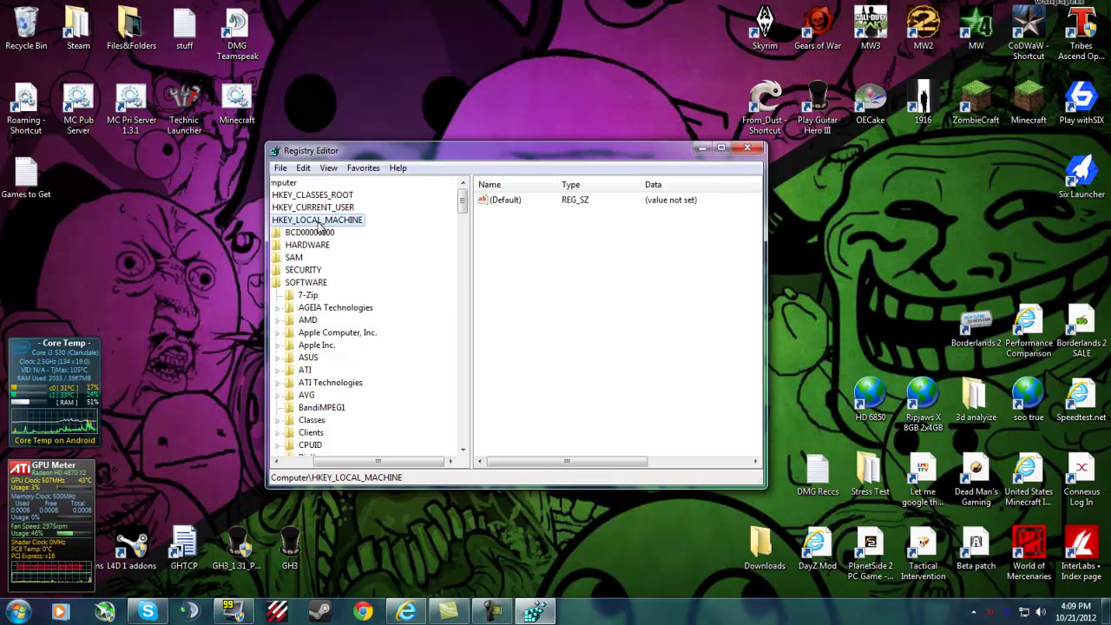
pyautogui.moveTo(347, 461)
pyautogui.mouseDown()
pyautogui.moveTo(304, 462)
pyautogui.moveTo(338, 463)
pyautogui.mouseUp()
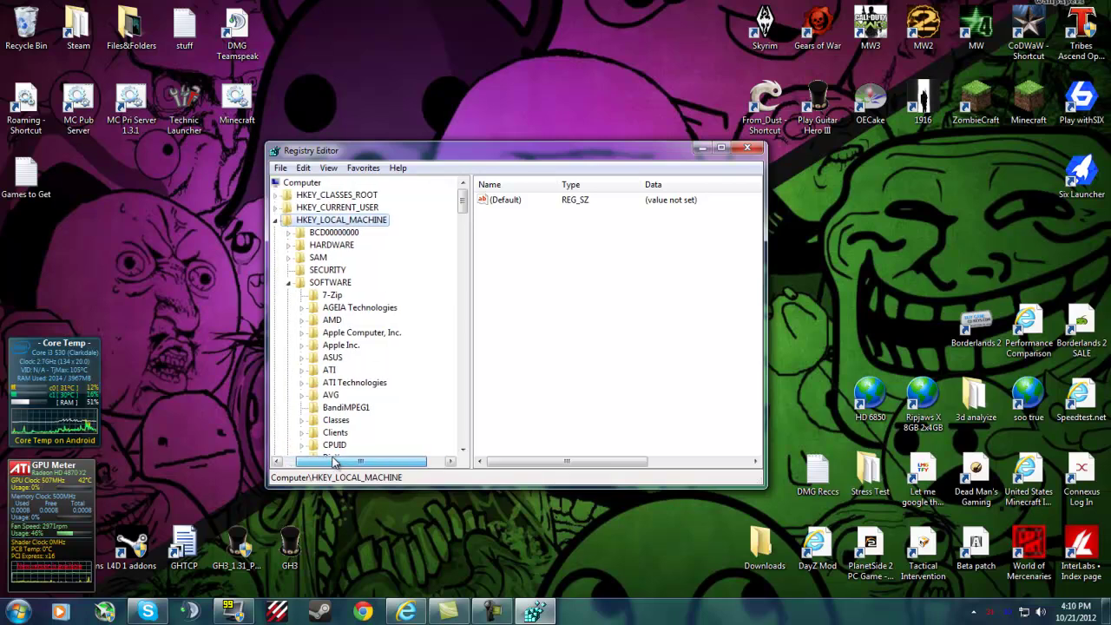
pyautogui.click(330, 284)
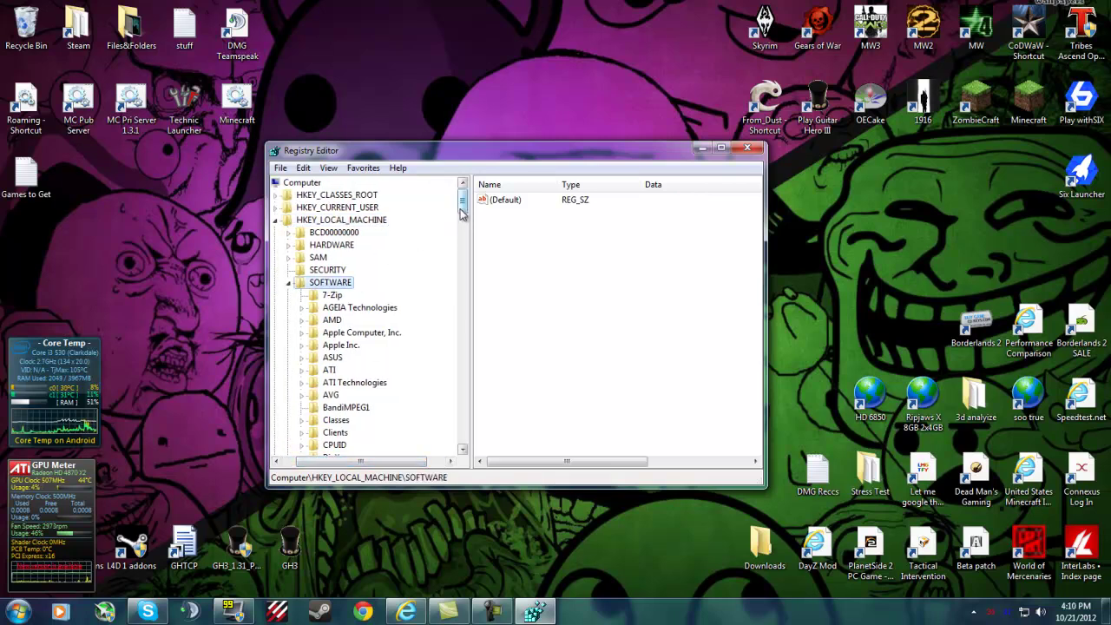
pyautogui.moveTo(463, 206); pyautogui.dragTo(462, 274)
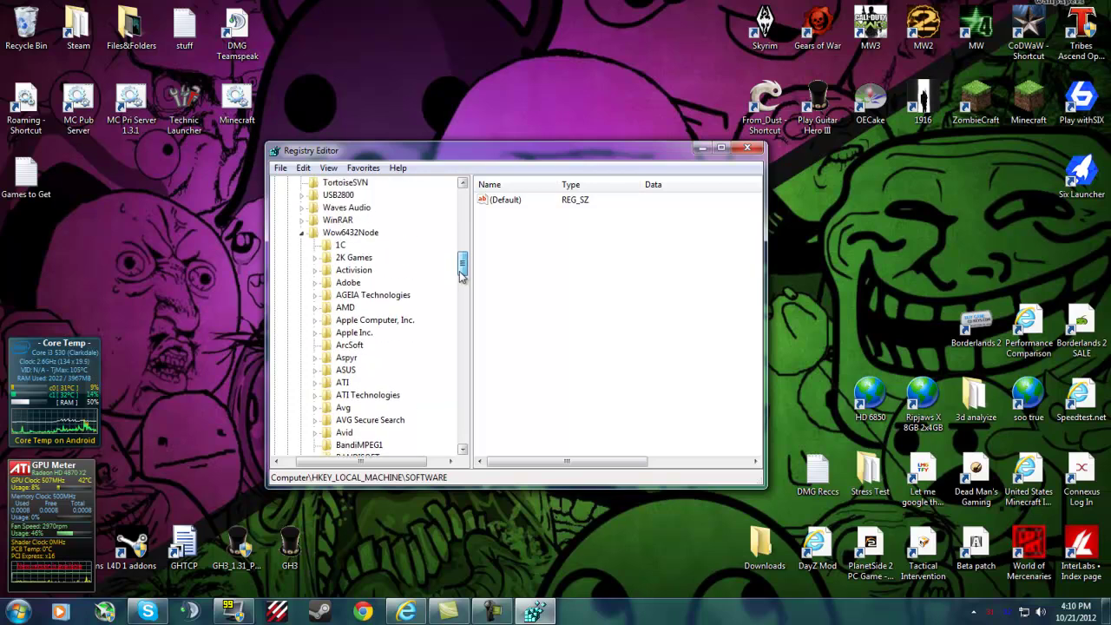
pyautogui.click(358, 233)
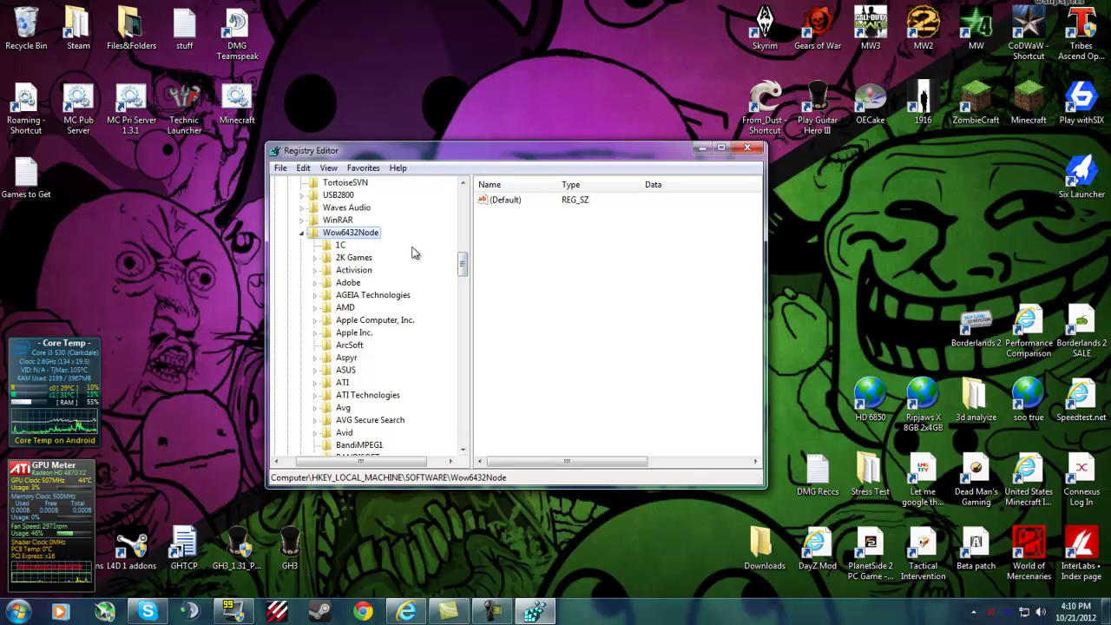
pyautogui.moveTo(462, 271); pyautogui.dragTo(462, 290)
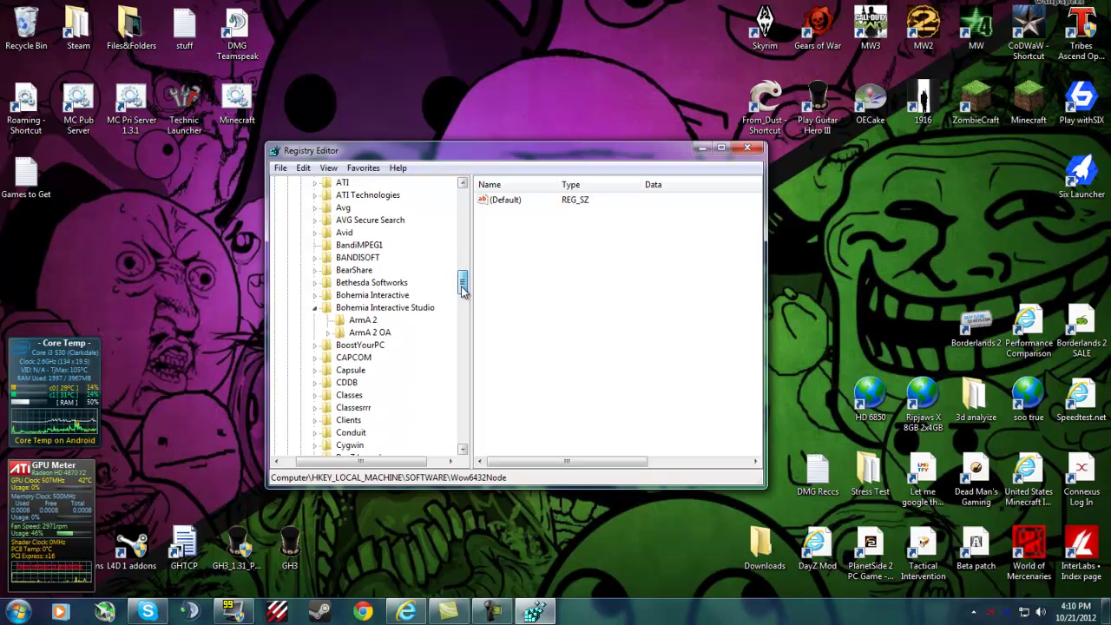
pyautogui.click(356, 310)
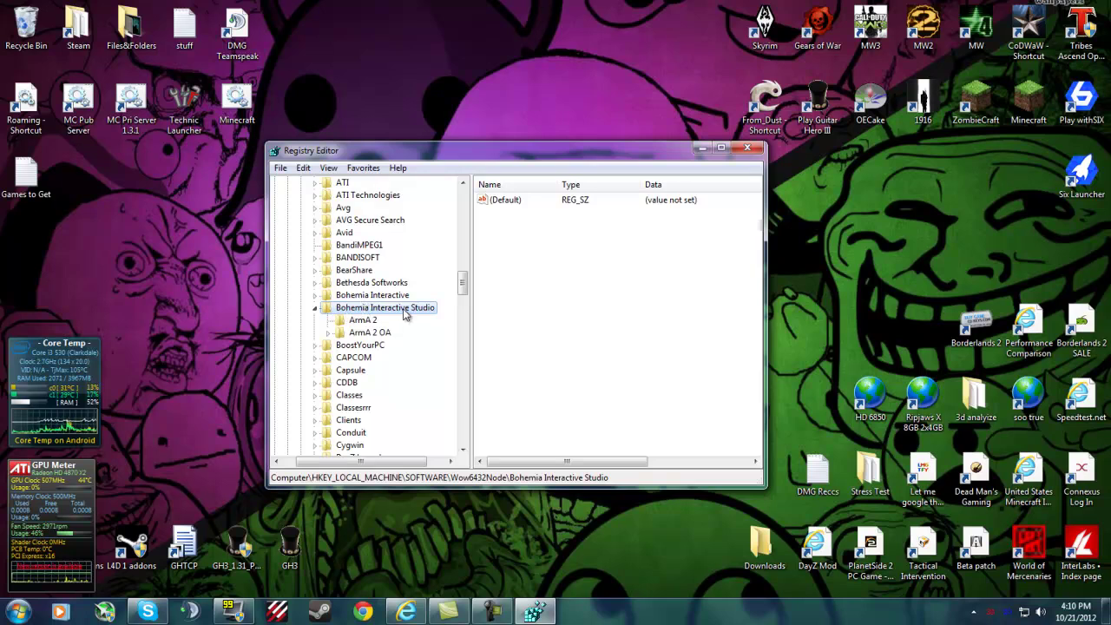
# Look up the Delete command for the ArmA 2 and ArmA 2 OA keys without deleting either one
pyautogui.rightClick(382, 321)
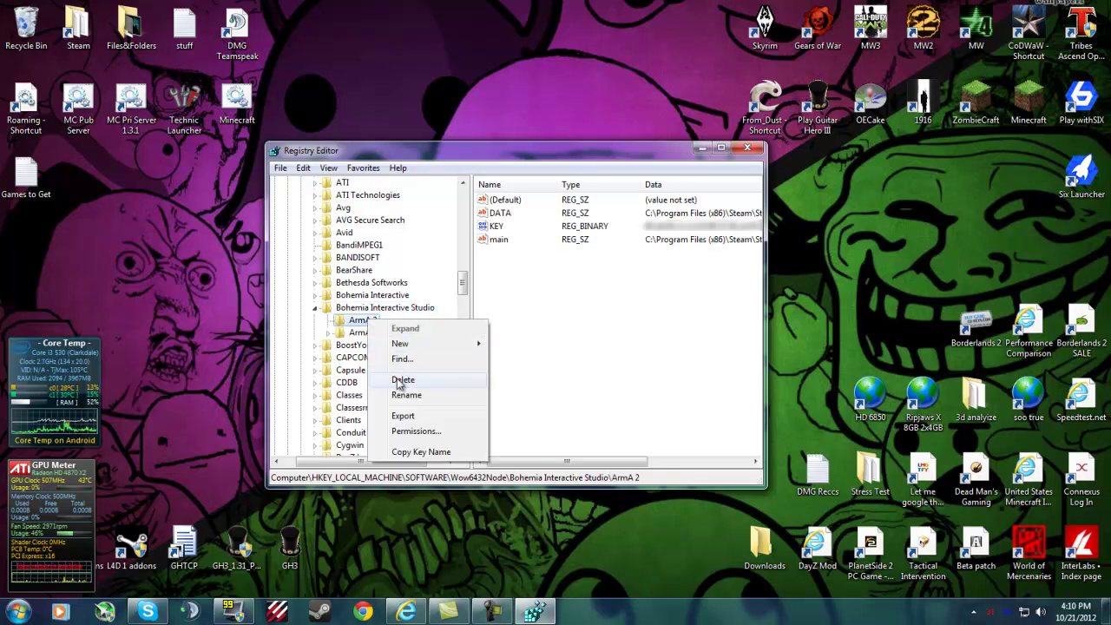
pyautogui.click(360, 336)
pyautogui.rightClick(360, 336)
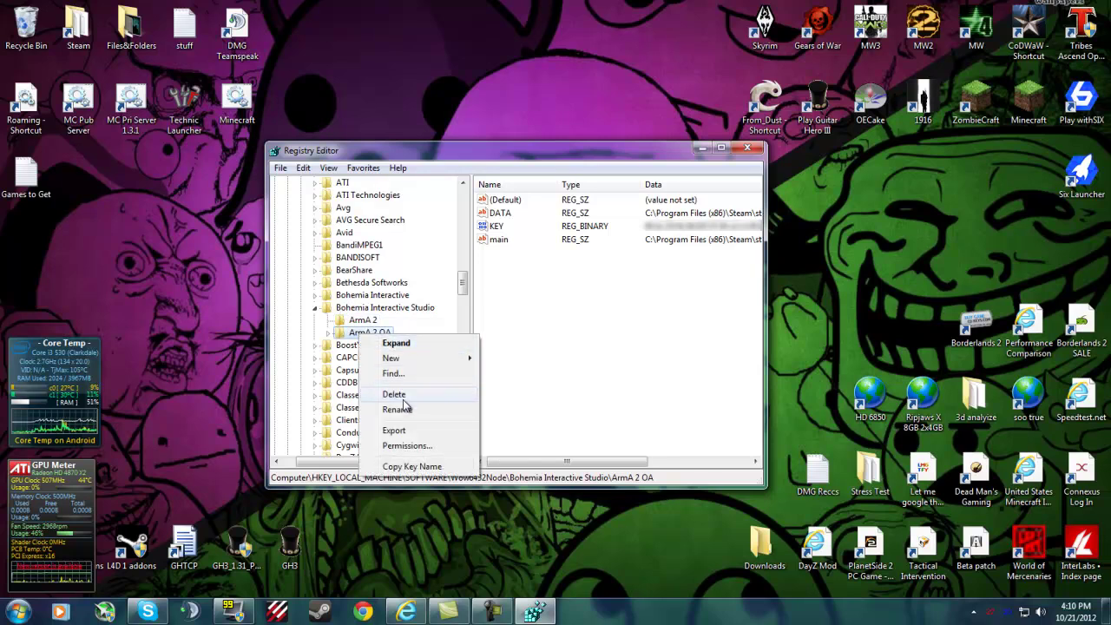
pyautogui.click(354, 338)
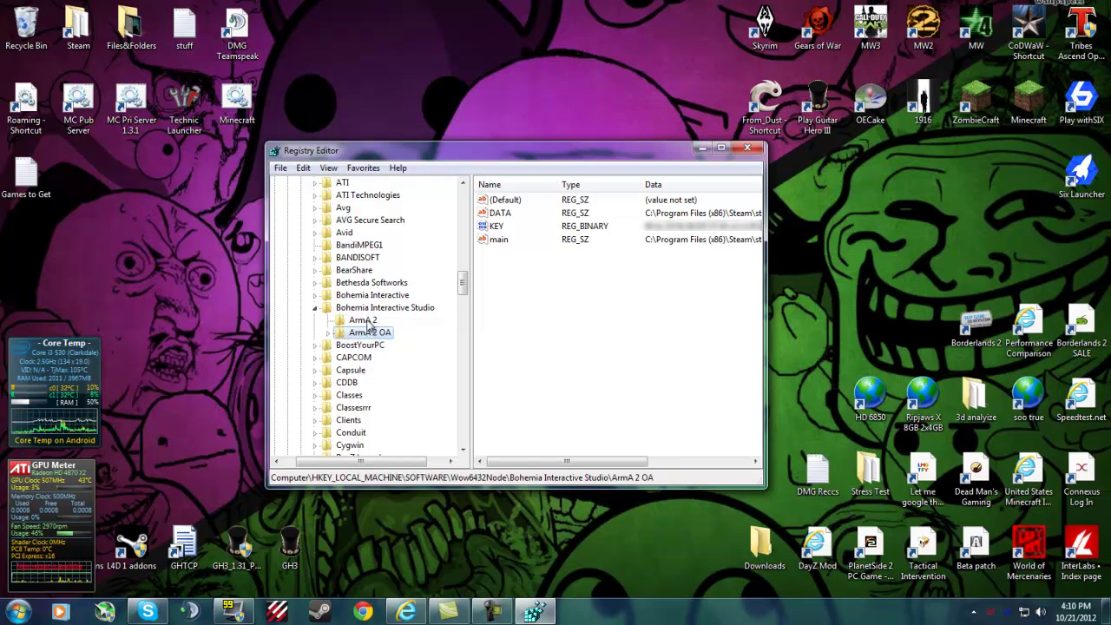
# Inspect the values stored in the ArmA 2 and ArmA 2 OA keys and close the Registry Editor
pyautogui.click(365, 321)
pyautogui.click(352, 308)
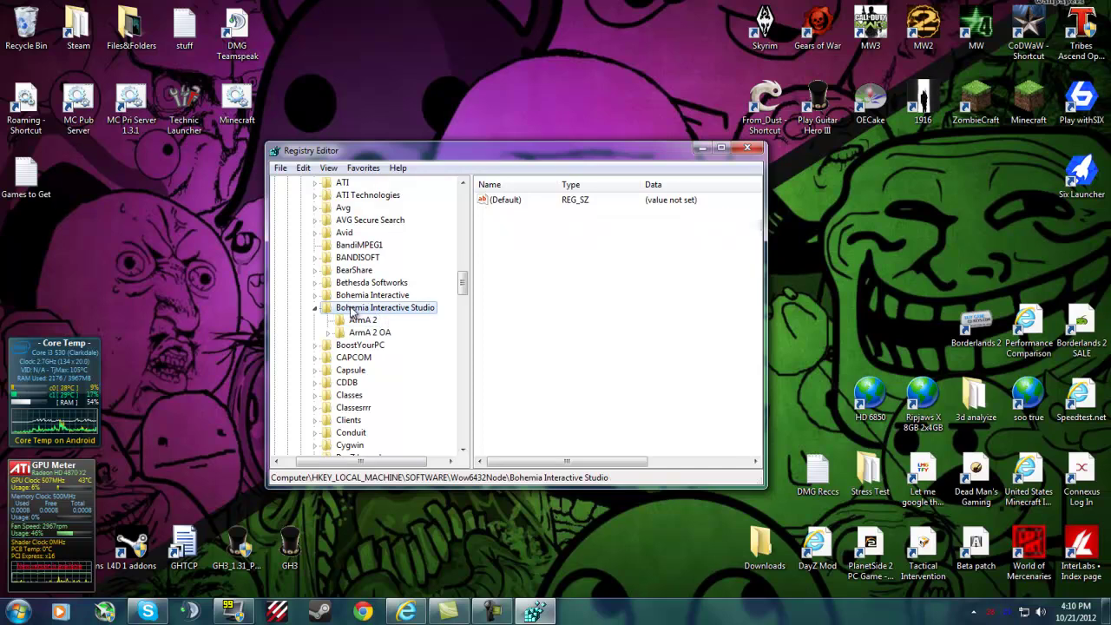
pyautogui.click(363, 334)
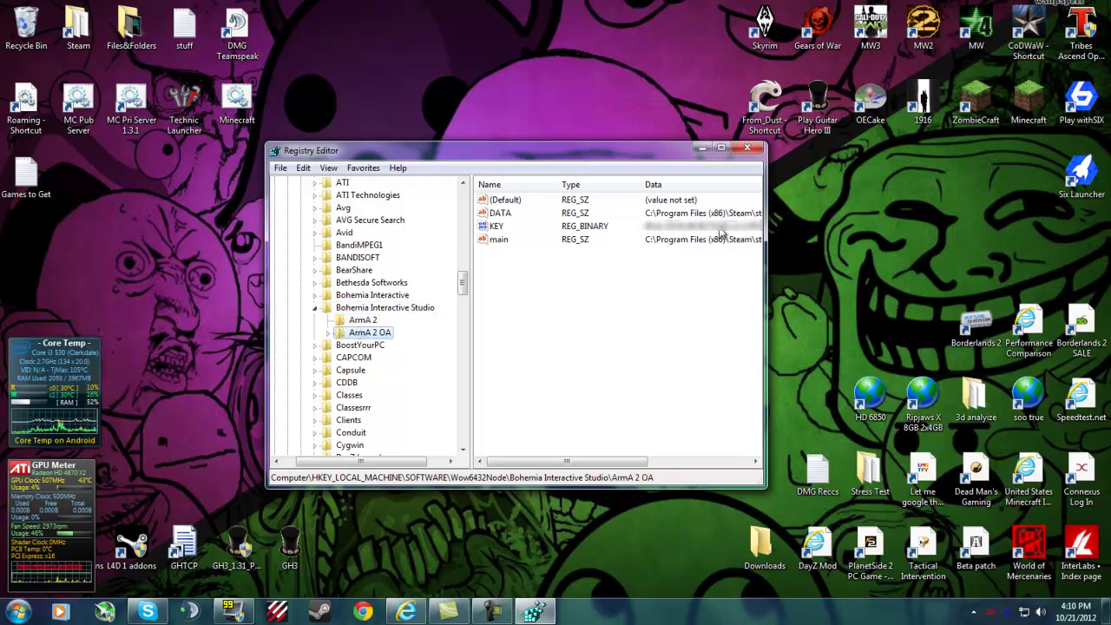
pyautogui.click(365, 322)
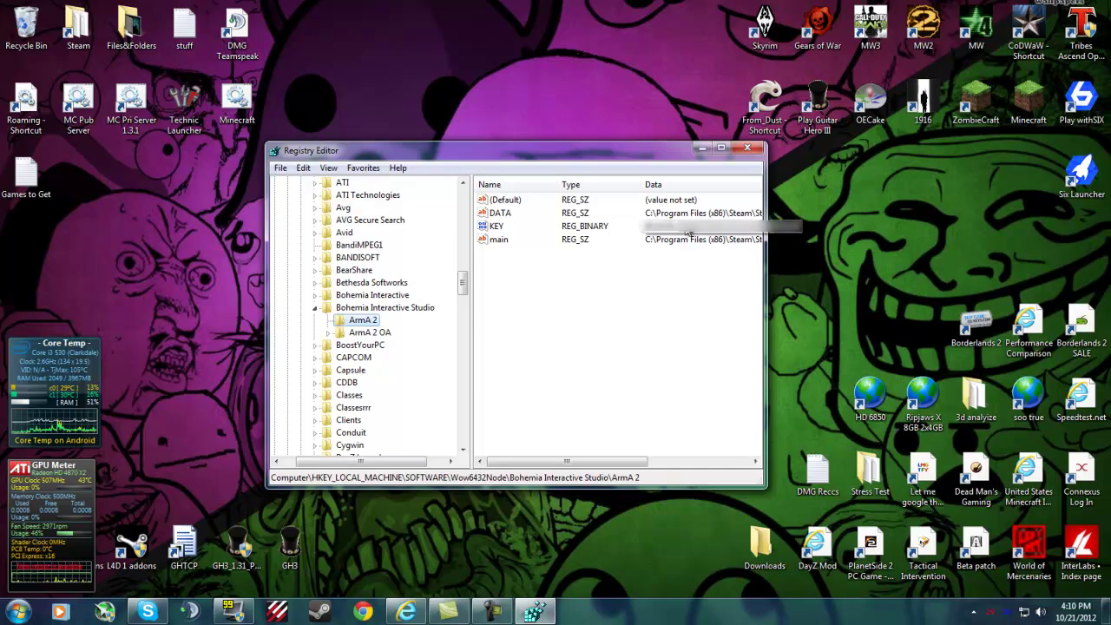
pyautogui.click(356, 309)
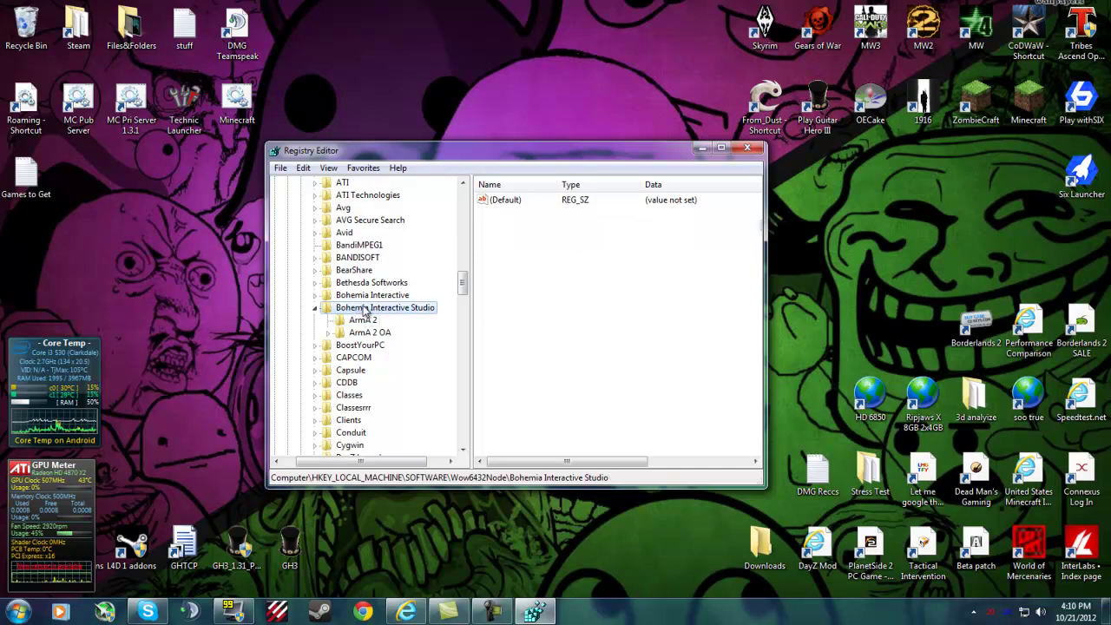
pyautogui.click(360, 322)
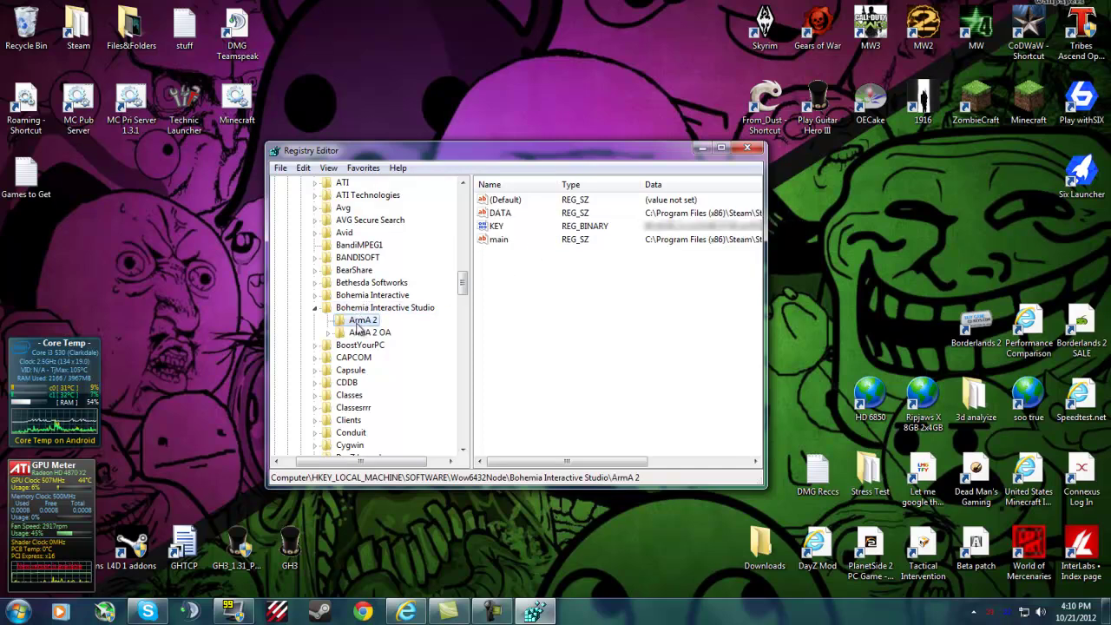
pyautogui.click(363, 333)
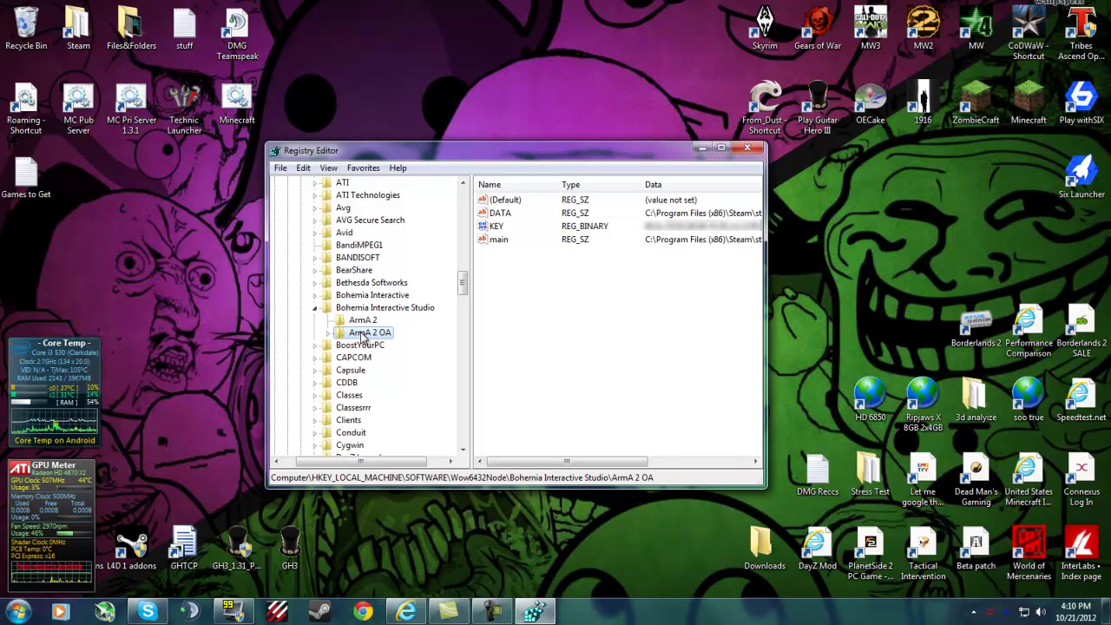
pyautogui.click(758, 150)
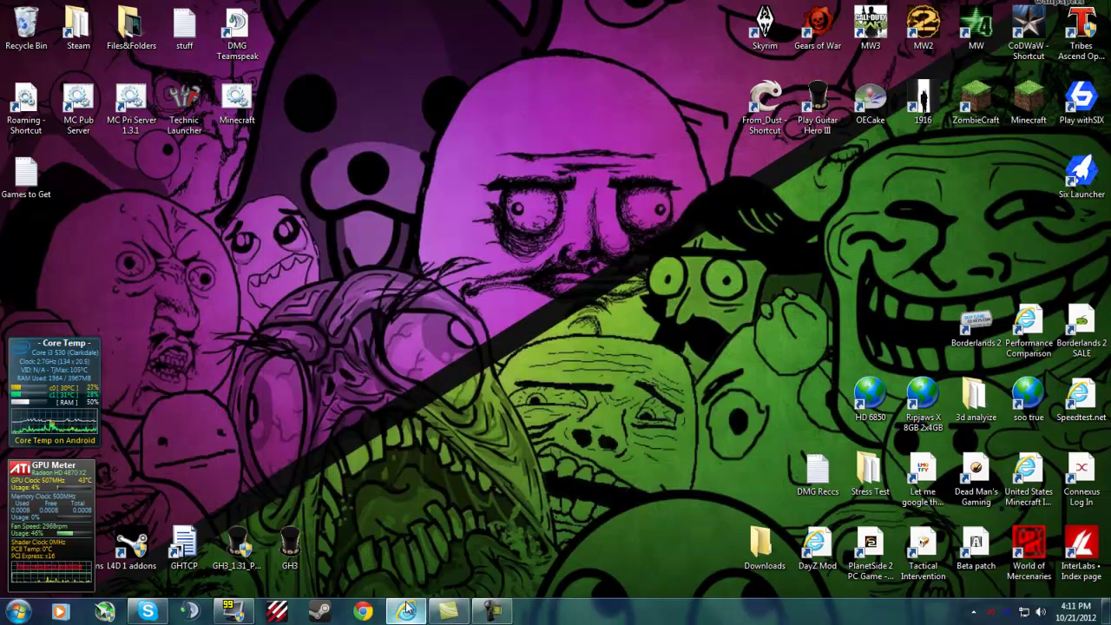
# Switch to the Steam library and launch ARMA 2 in windowed mode
pyautogui.rightClick(321, 611)
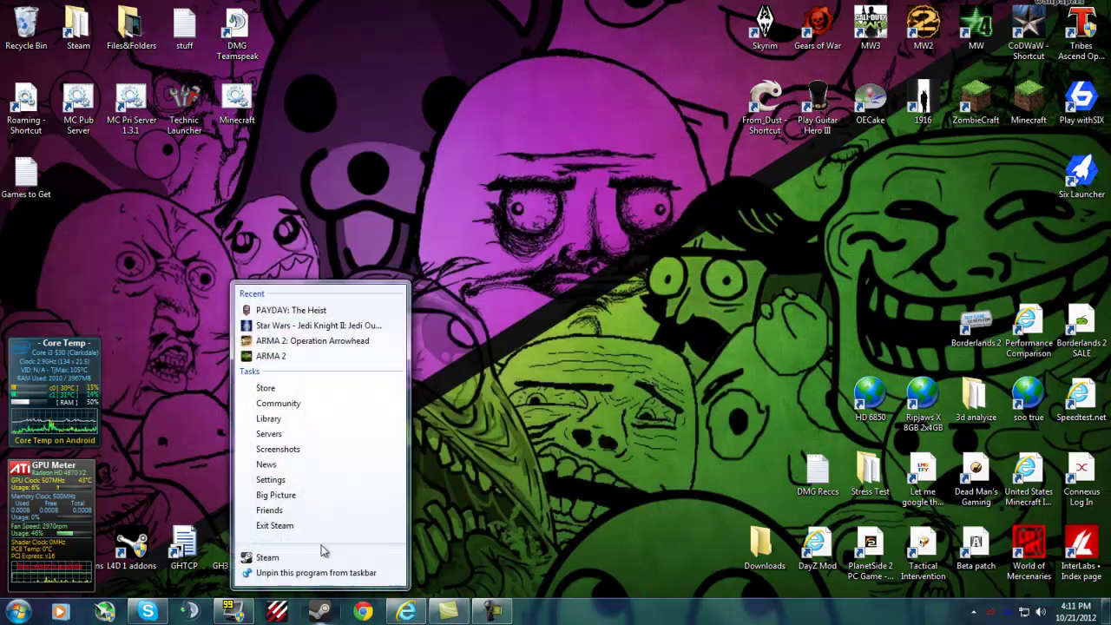
pyautogui.click(291, 419)
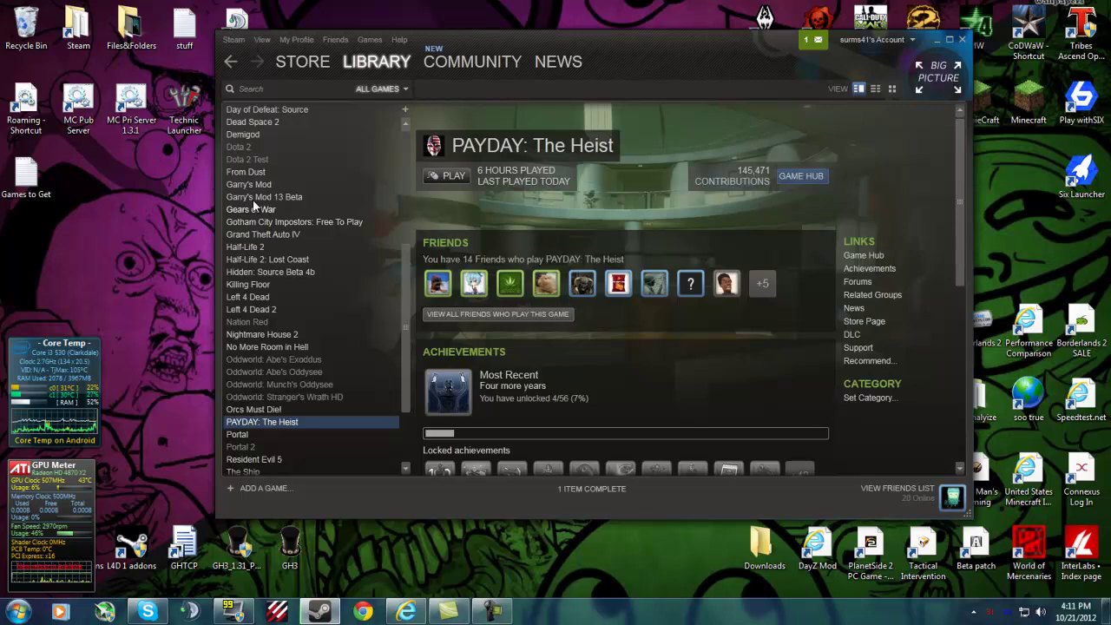
pyautogui.scroll(6, 318, 177)
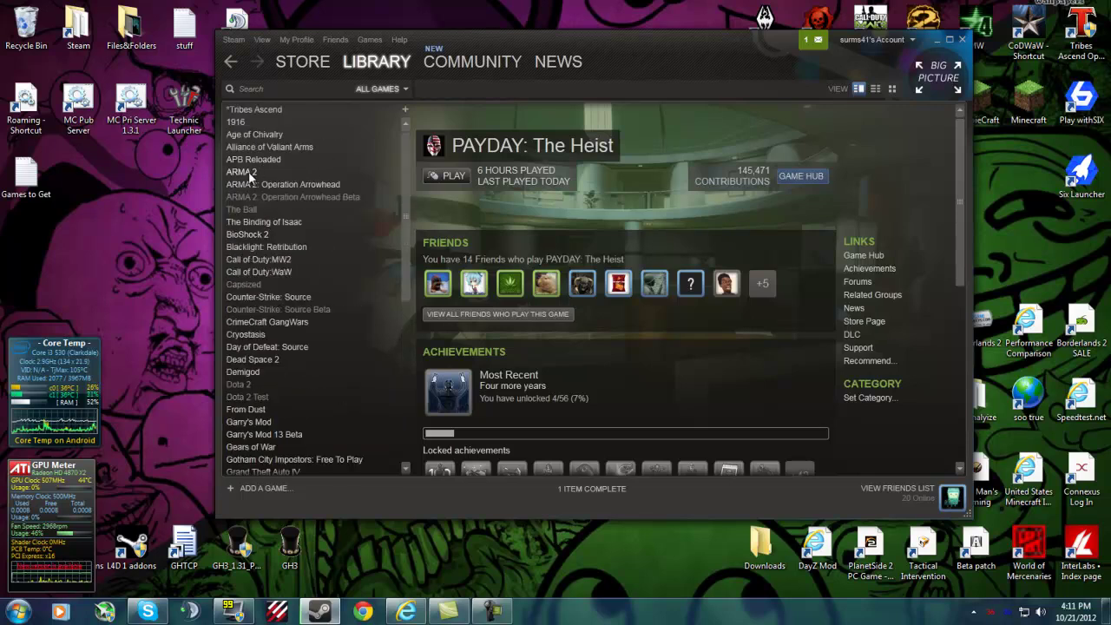
pyautogui.click(251, 176)
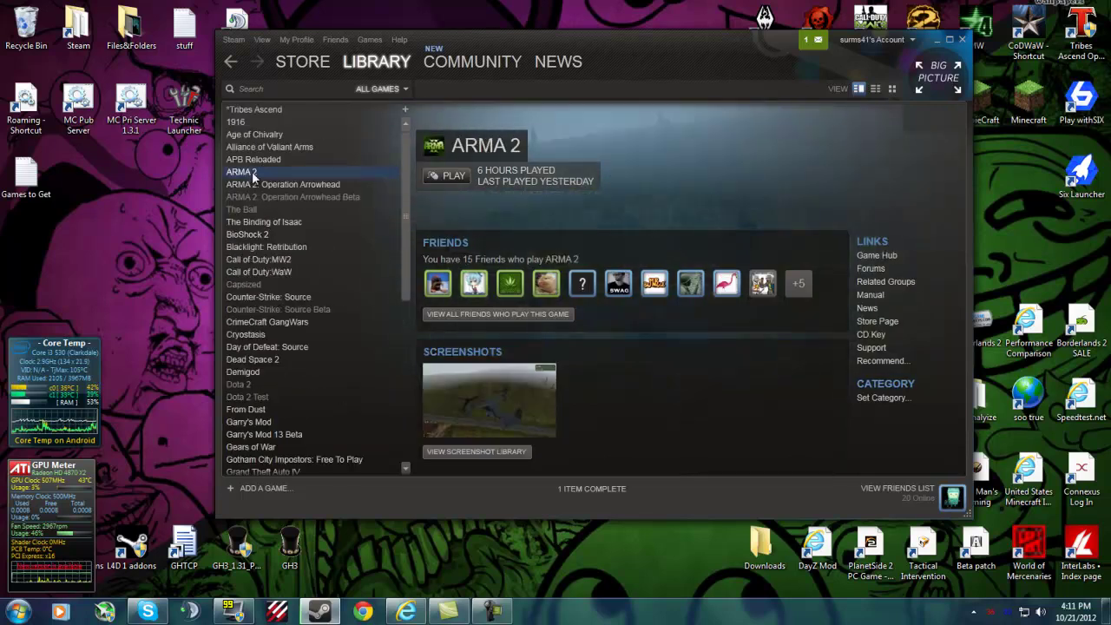
pyautogui.rightClick(328, 173)
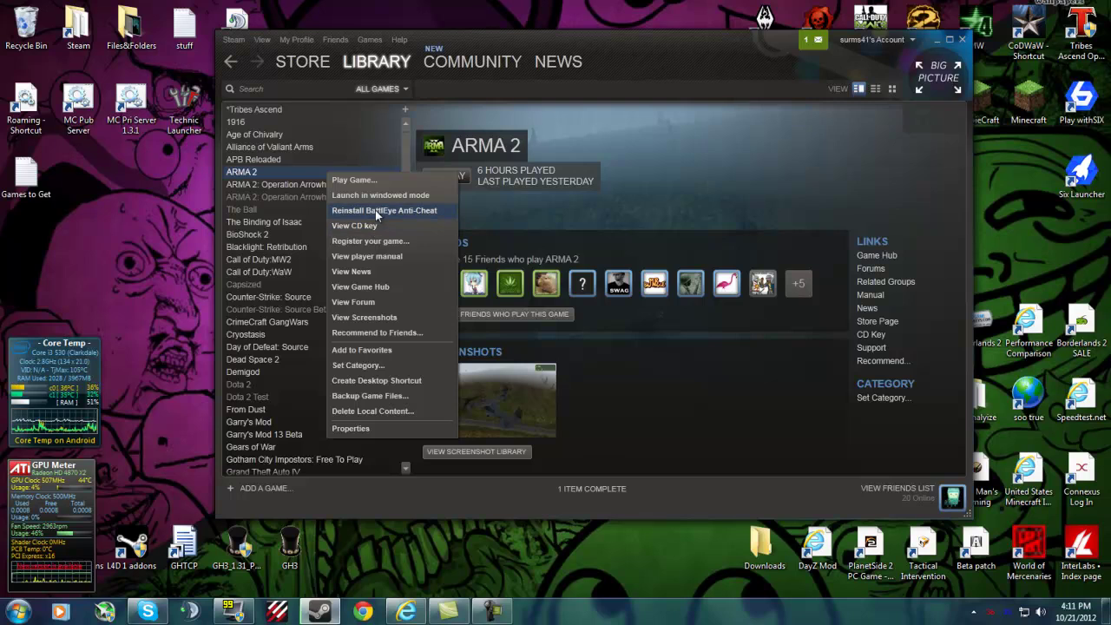
pyautogui.click(369, 196)
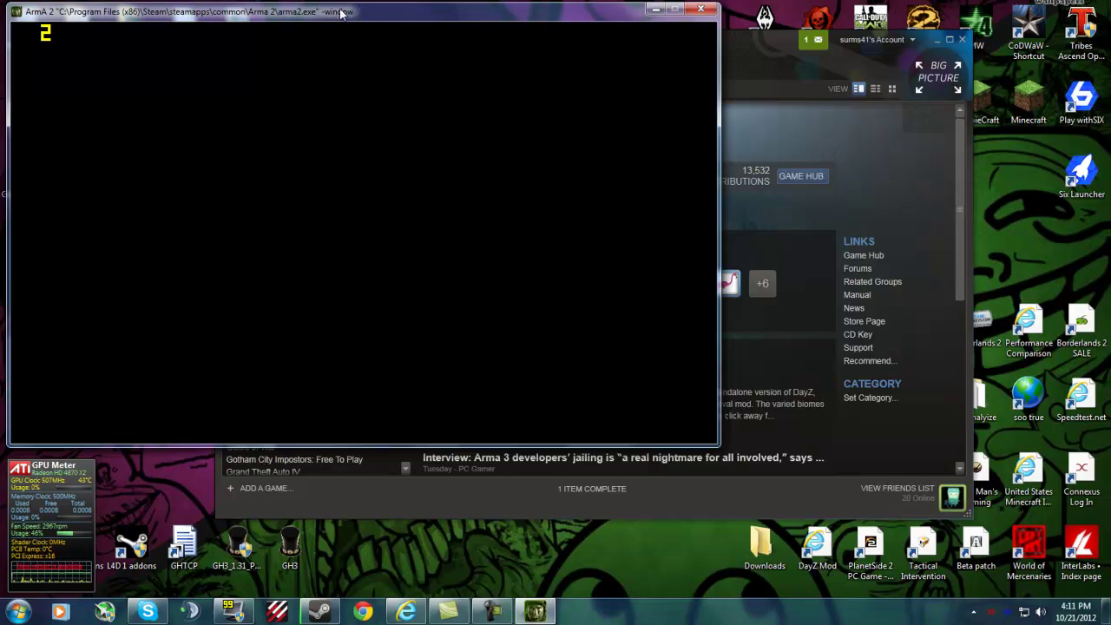
# Reposition the ARMA 2 game window while it loads to the main menu, and close the game
pyautogui.moveTo(311, 28); pyautogui.dragTo(692, 80)
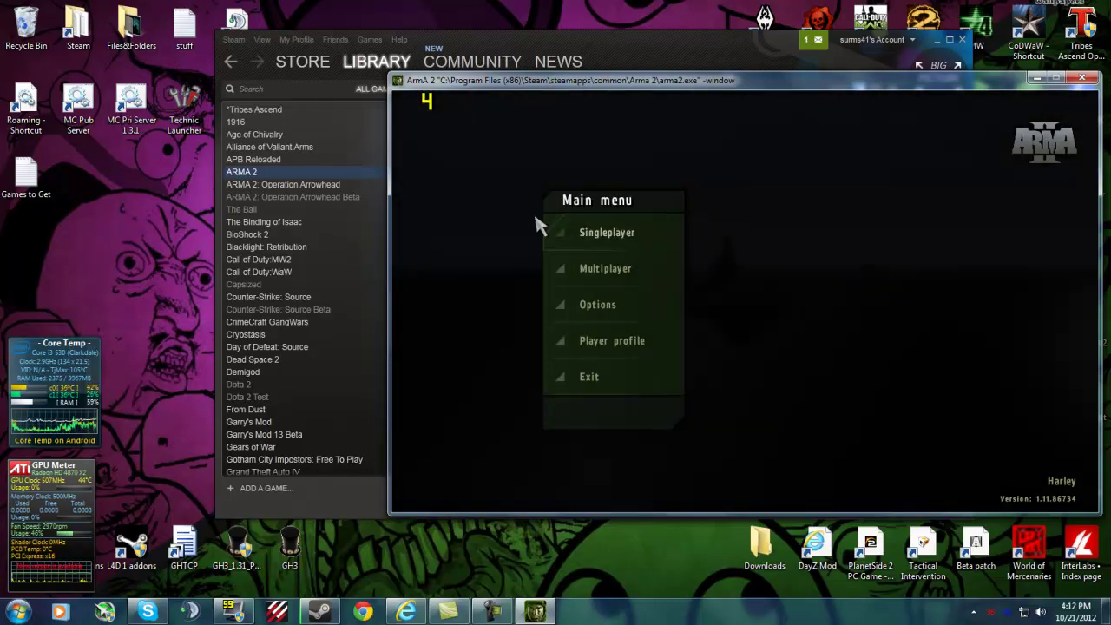
pyautogui.moveTo(775, 87); pyautogui.dragTo(664, 70)
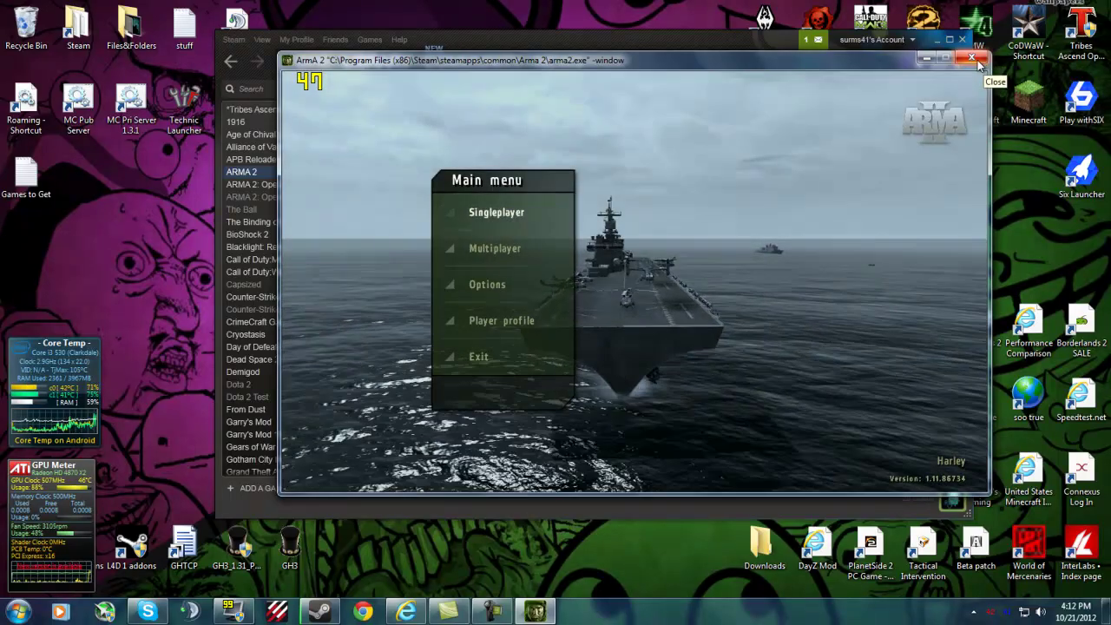
pyautogui.click(972, 57)
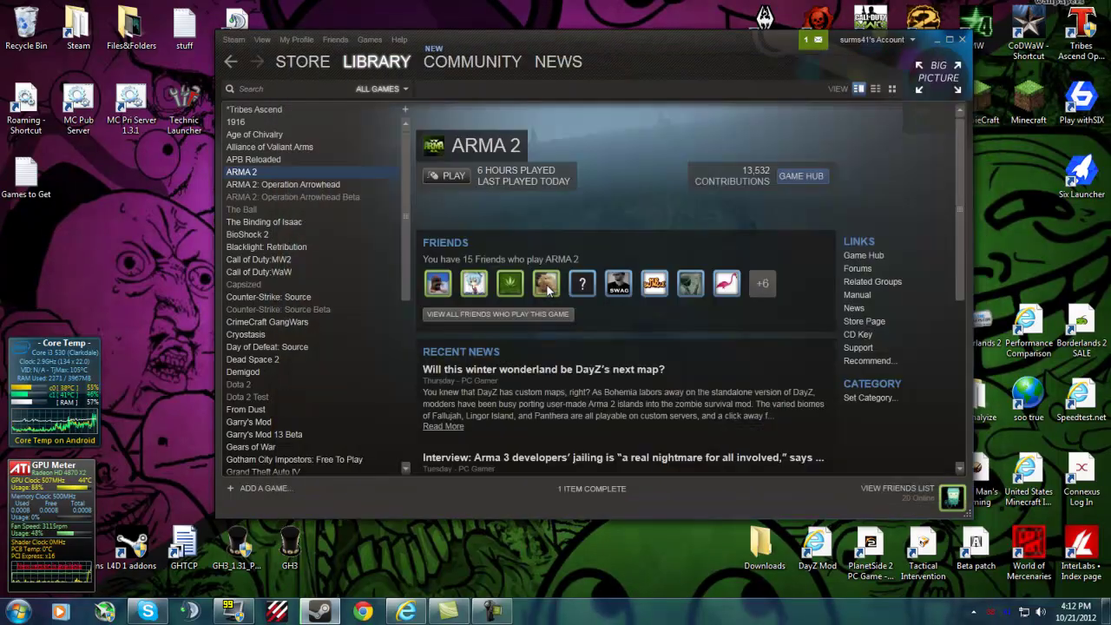
# Review the local files options in the properties of ARMA 2: Operation Arrowhead, including verifying the game cache, and close the properties
pyautogui.click(324, 185)
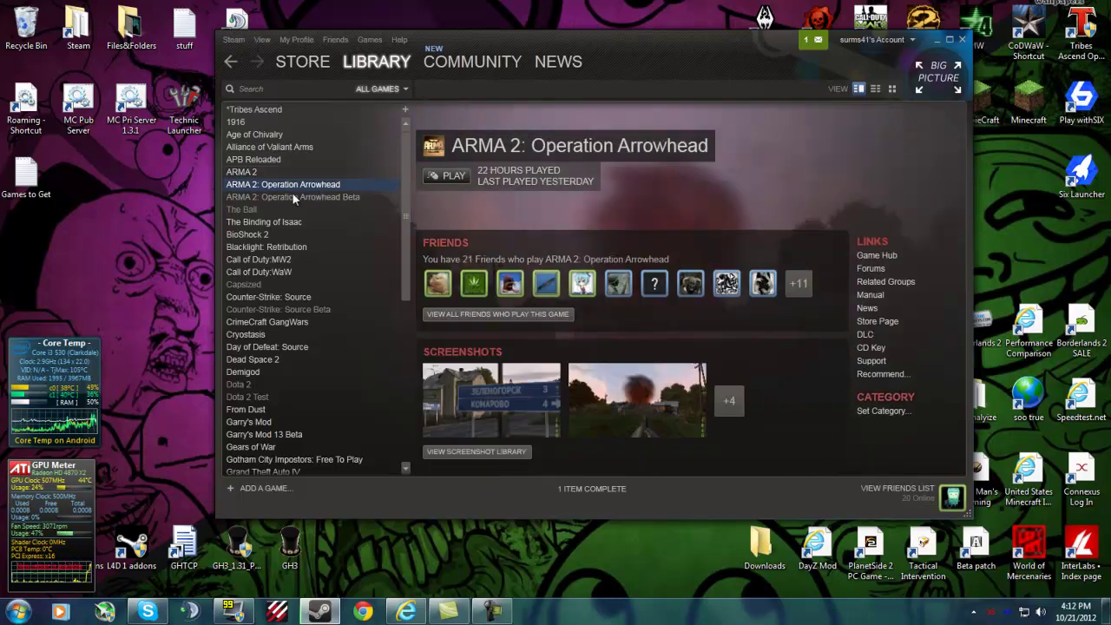
pyautogui.rightClick(291, 187)
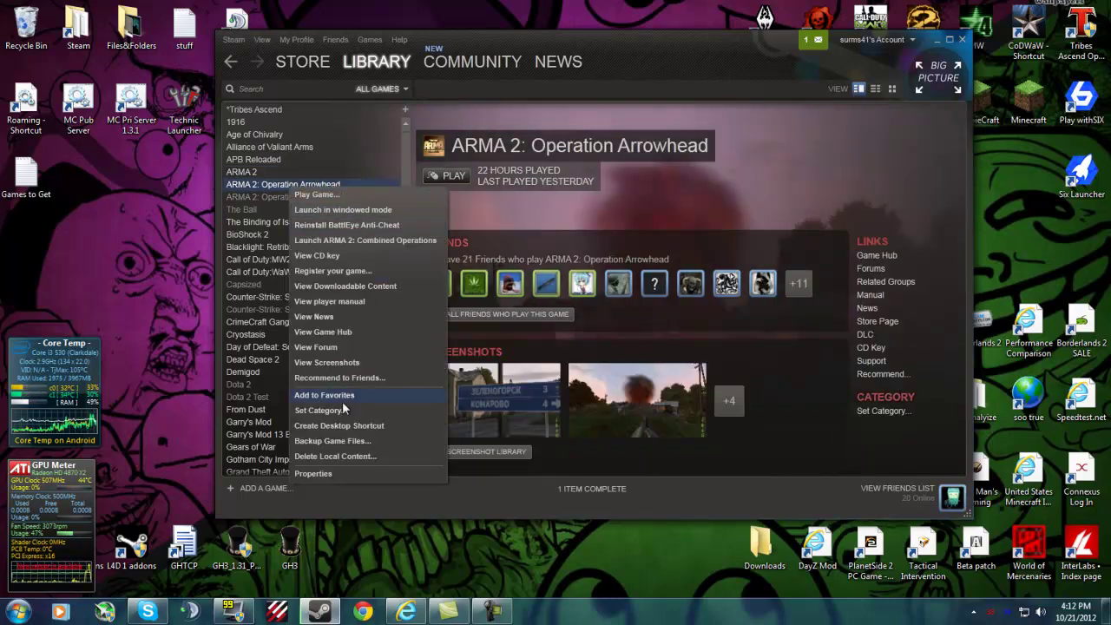
pyautogui.click(316, 474)
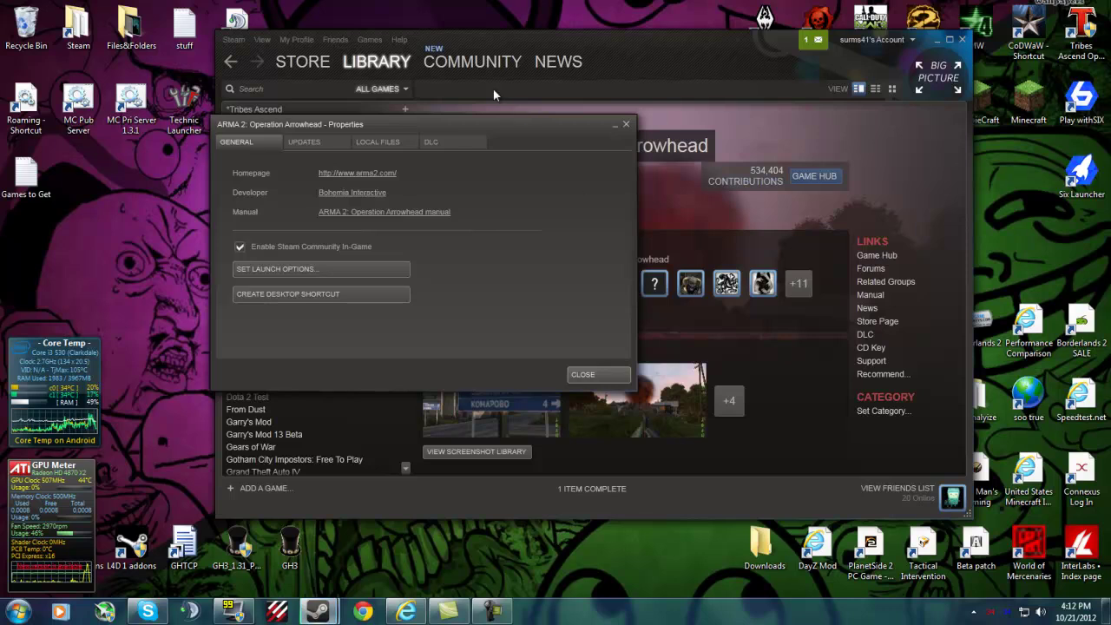
pyautogui.click(374, 142)
pyautogui.moveTo(400, 139); pyautogui.dragTo(591, 164)
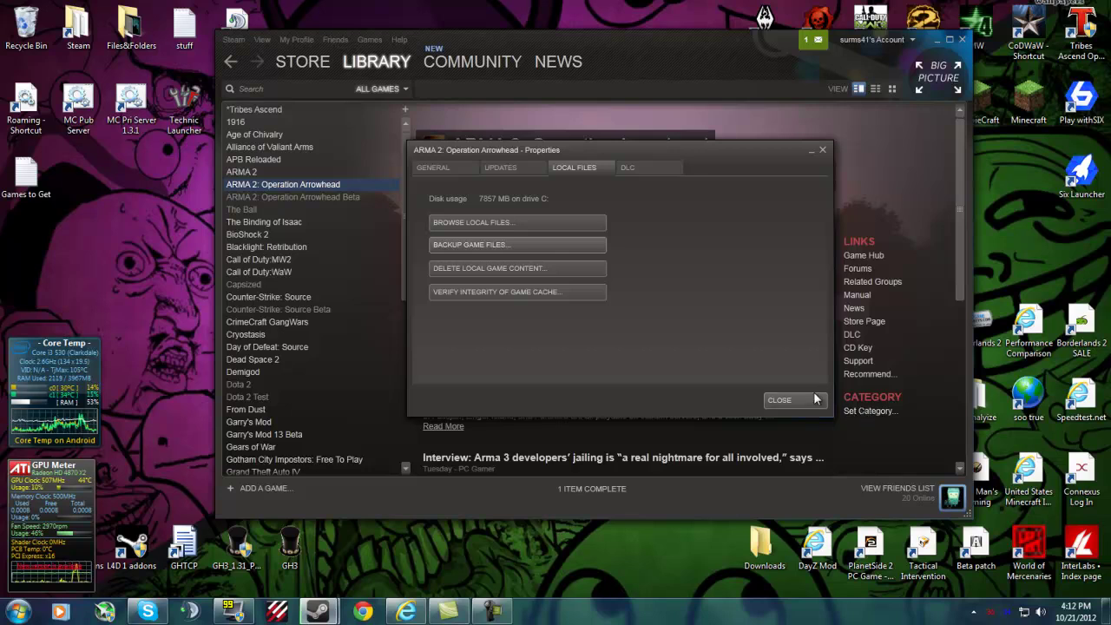
pyautogui.click(814, 400)
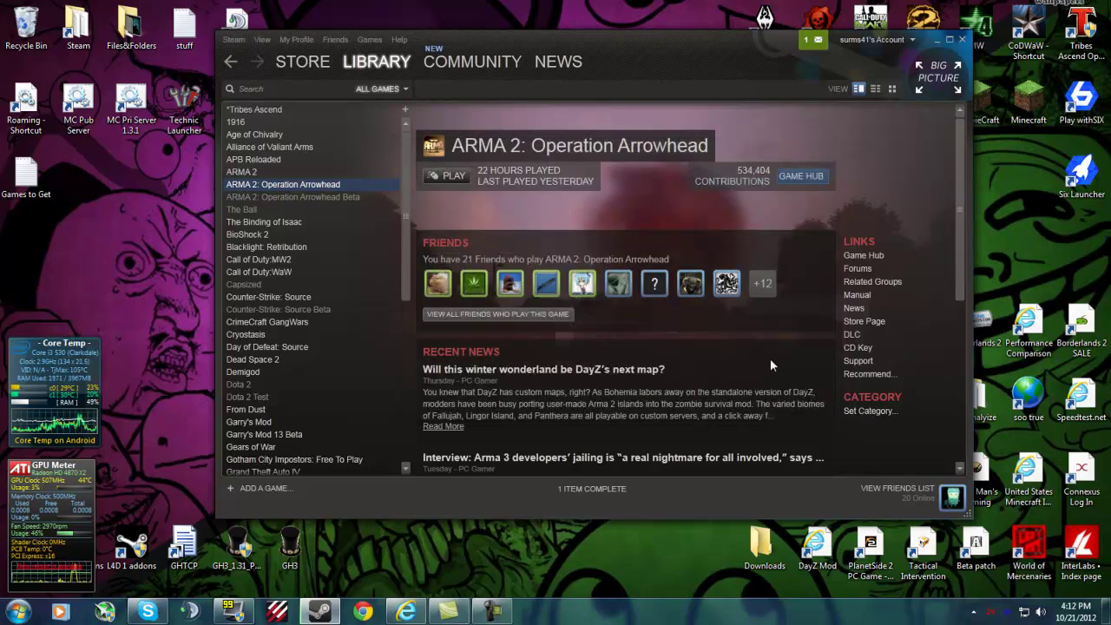
# Launch ARMA 2: Operation Arrowhead in windowed mode from the game library
pyautogui.rightClick(321, 186)
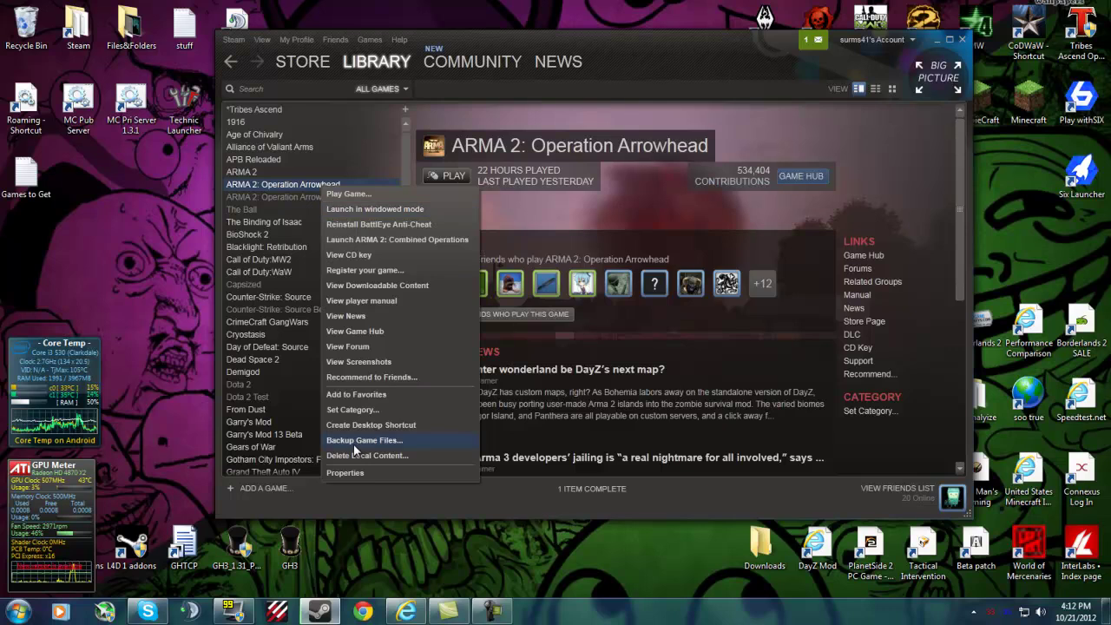
pyautogui.click(276, 191)
pyautogui.rightClick(276, 190)
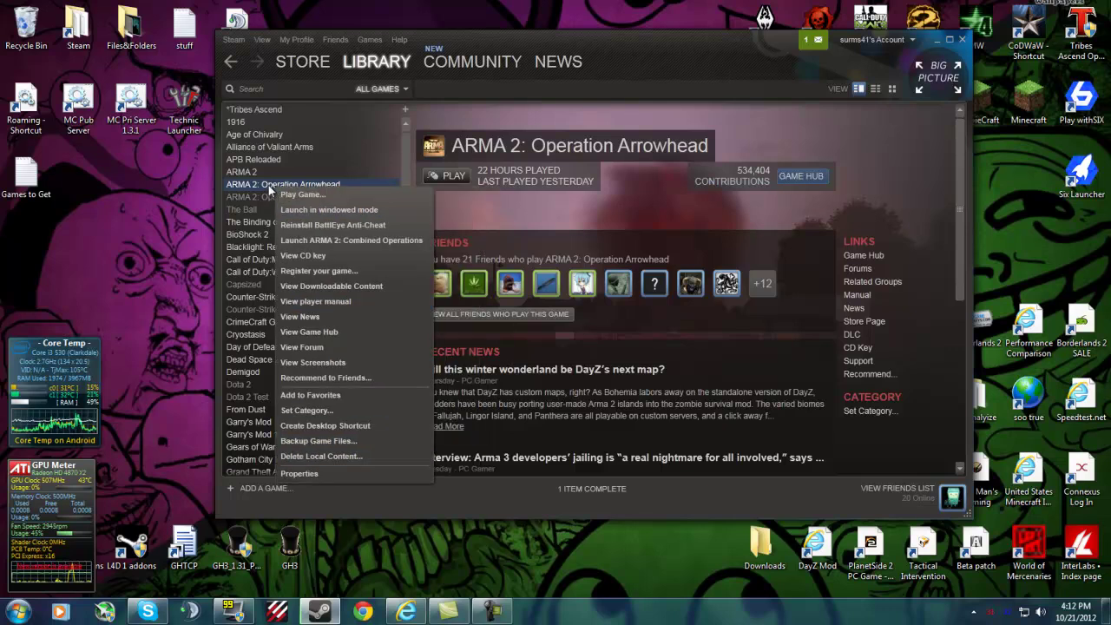
pyautogui.click(295, 194)
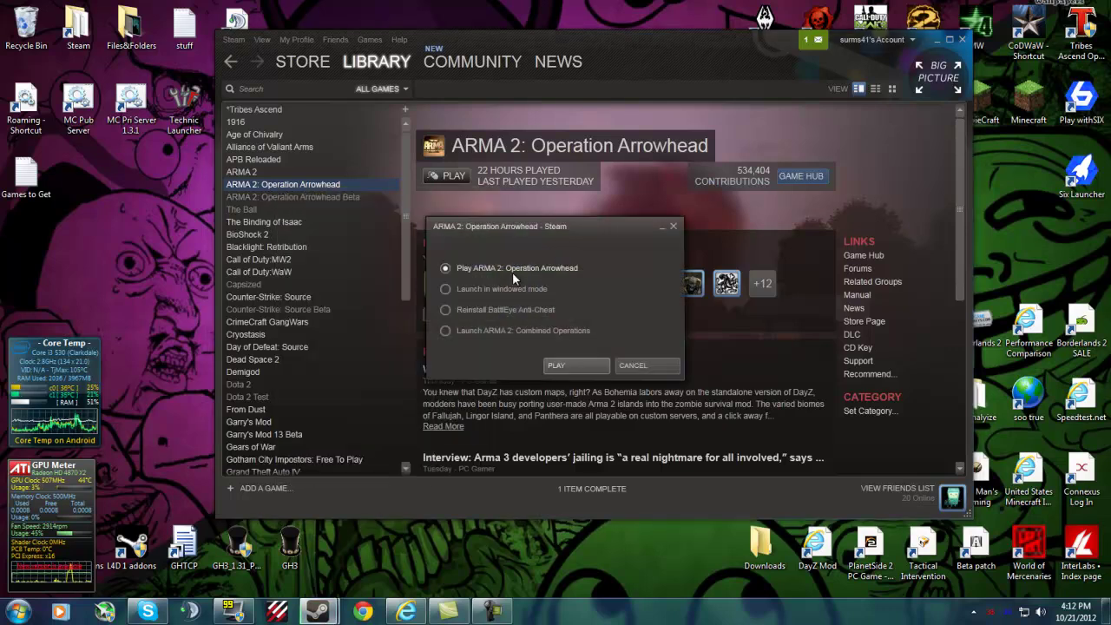
pyautogui.click(496, 290)
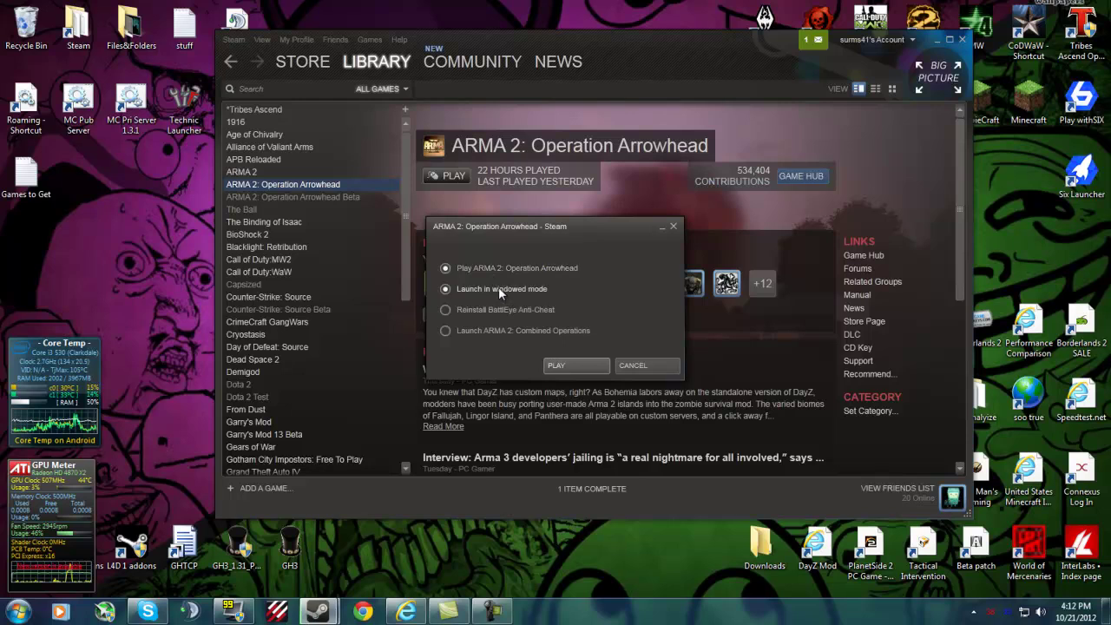
pyautogui.click(576, 365)
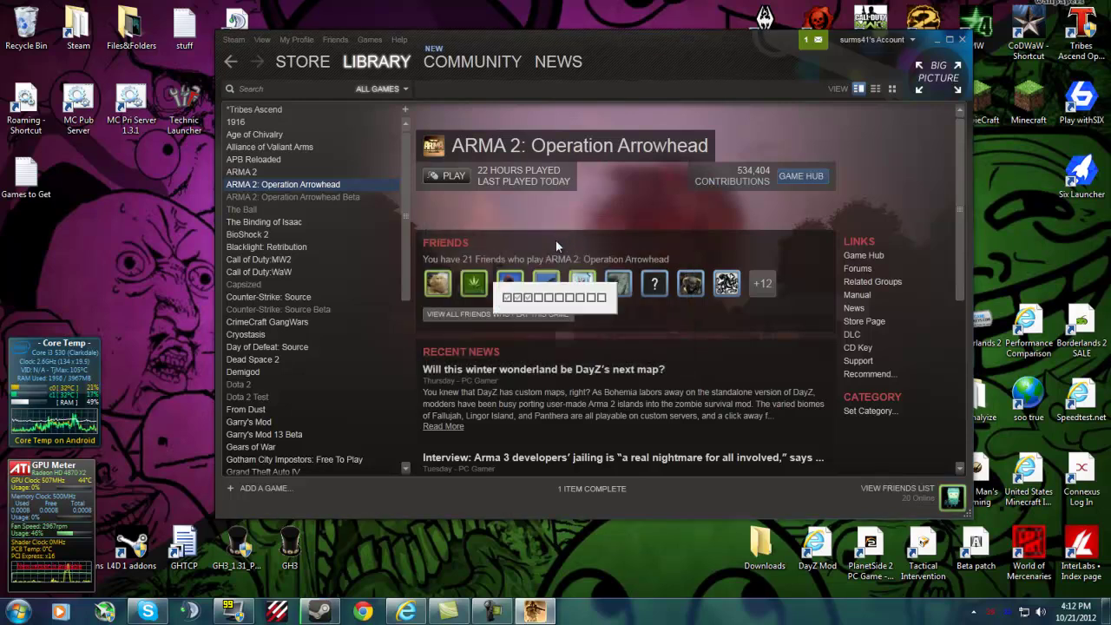